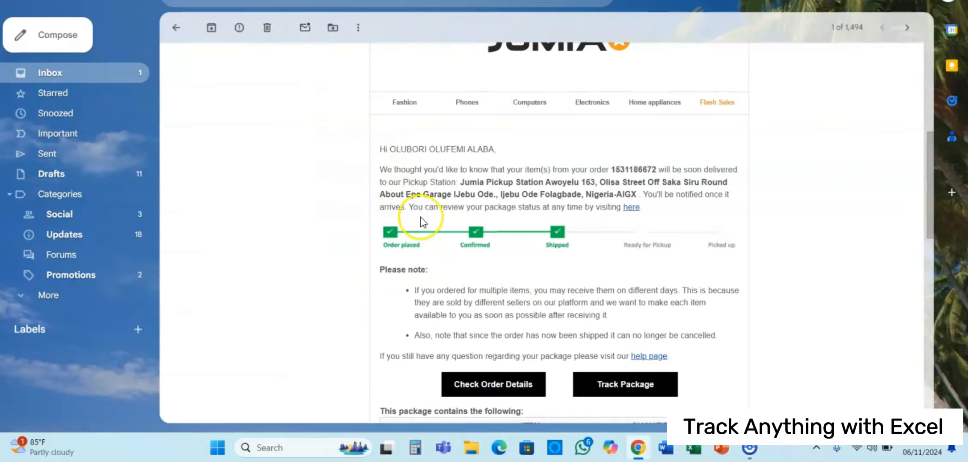
Review the shipping stages in the package e-mail and the tracker's Order ID, order stage, Progress and Status columns.
scroll(420, 217, down, 2)
scroll(421, 217, up, 2)
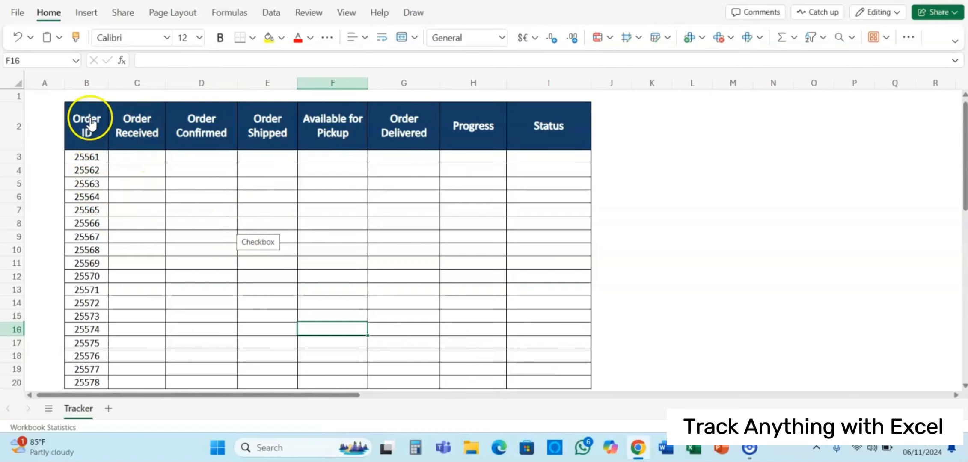
drag(86, 125, 93, 310)
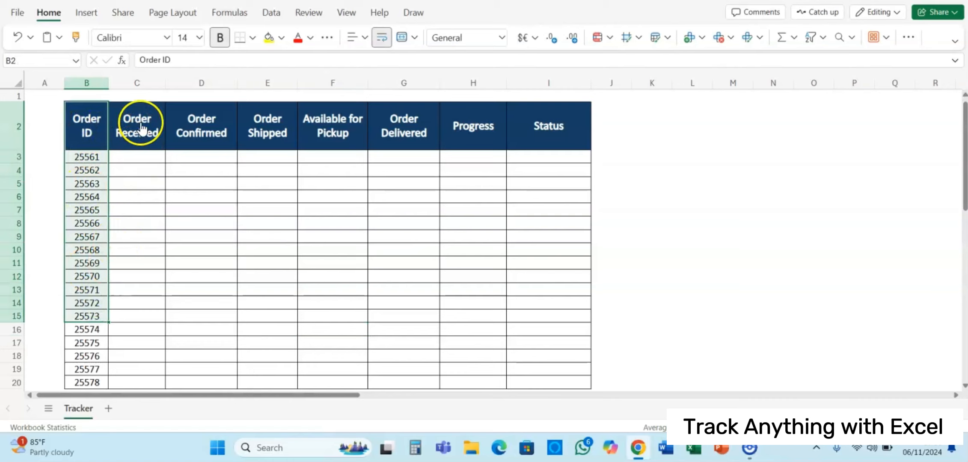
drag(137, 124, 390, 134)
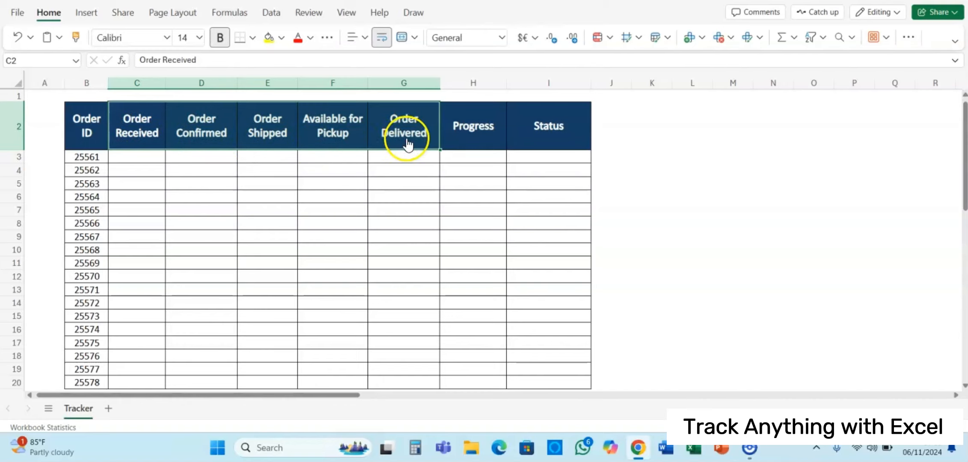
click(465, 132)
drag(466, 132, 486, 317)
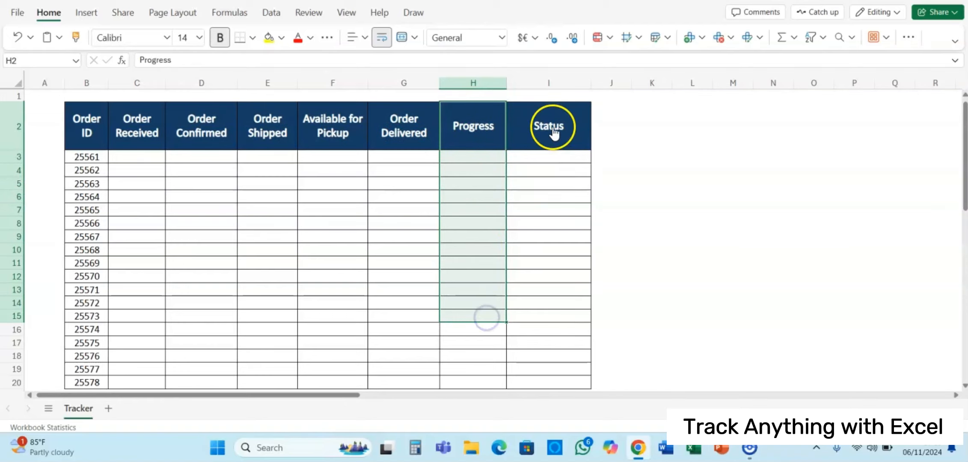
click(543, 157)
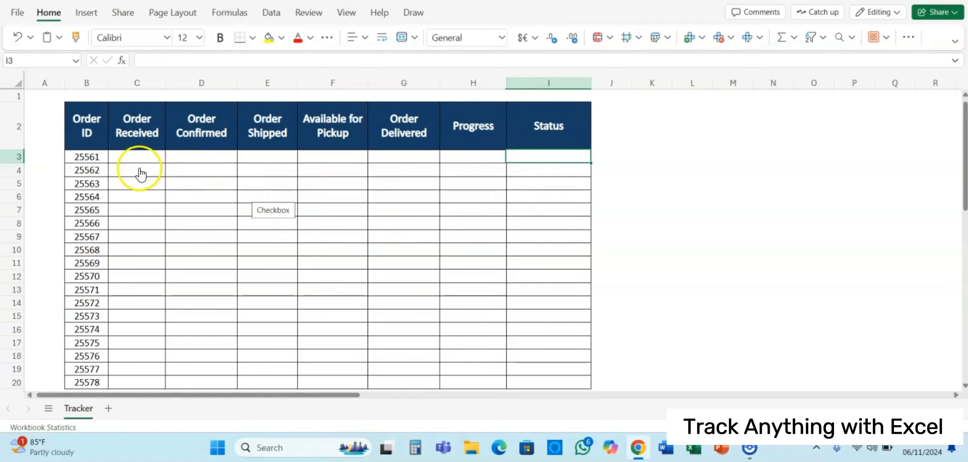
Insert checkboxes in C3:G20, covering the Order Received through Order Delivered columns.
click(135, 158)
drag(136, 157, 401, 337)
scroll(388, 253, up, 2)
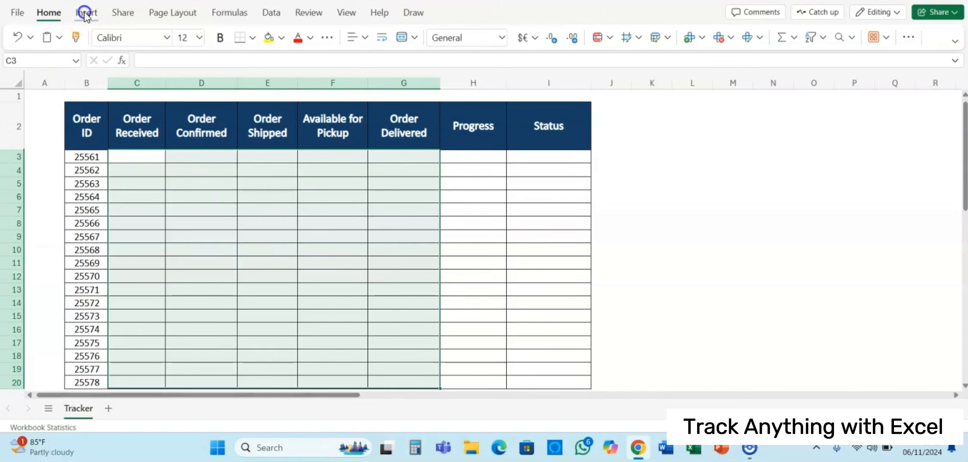
click(86, 14)
click(337, 39)
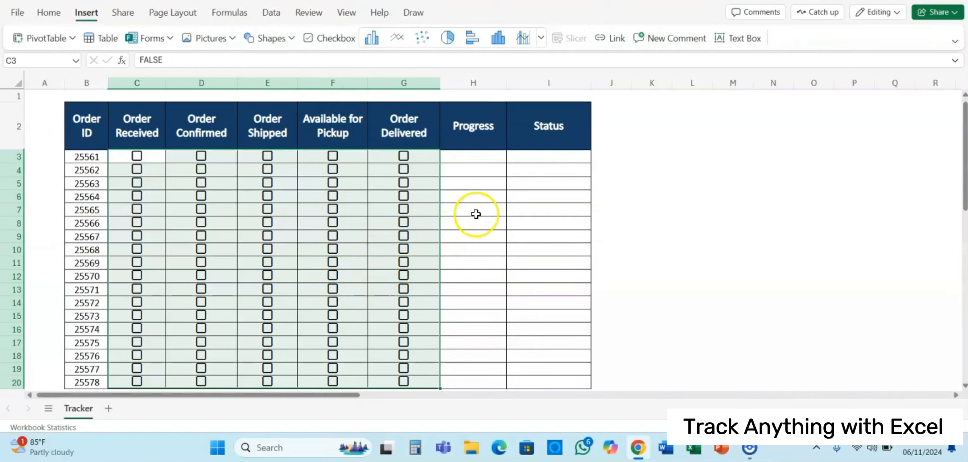
Enter the formula =COUNTIF(C3:G3,TRUE)/COUNTA(C3:G3) in Progress cell H3.
click(469, 154)
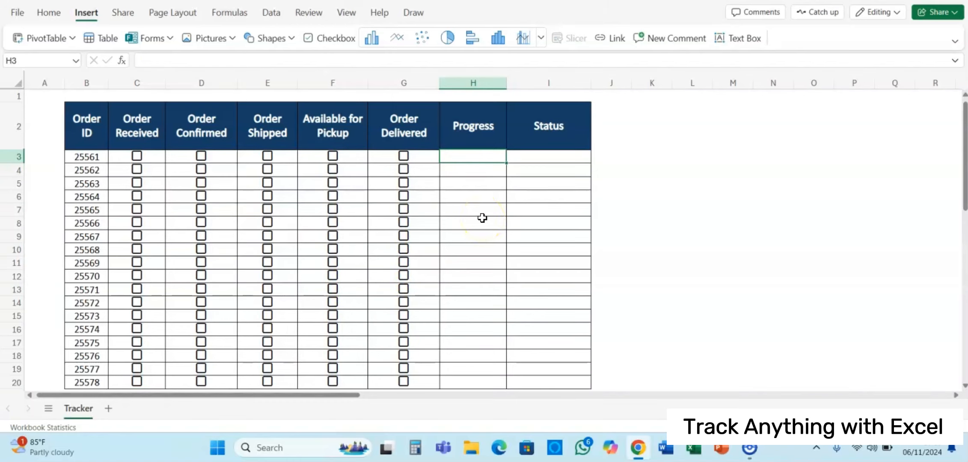
text(=c)
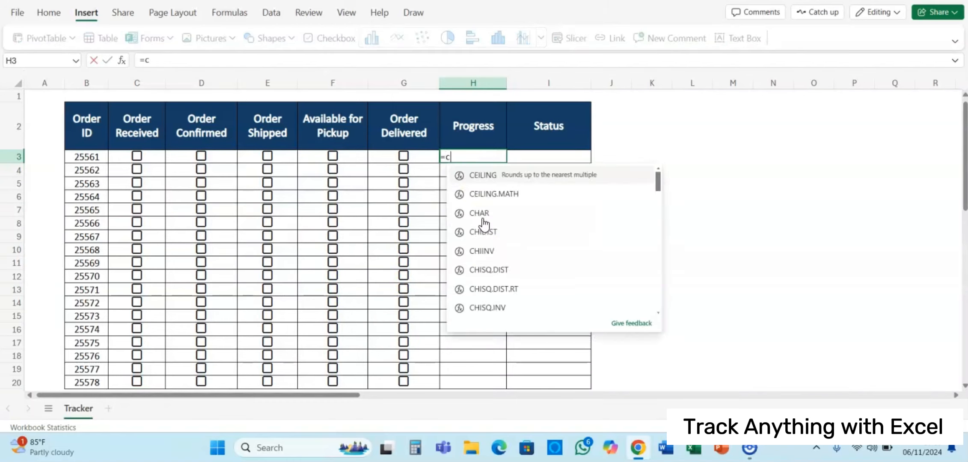
text(ountif)
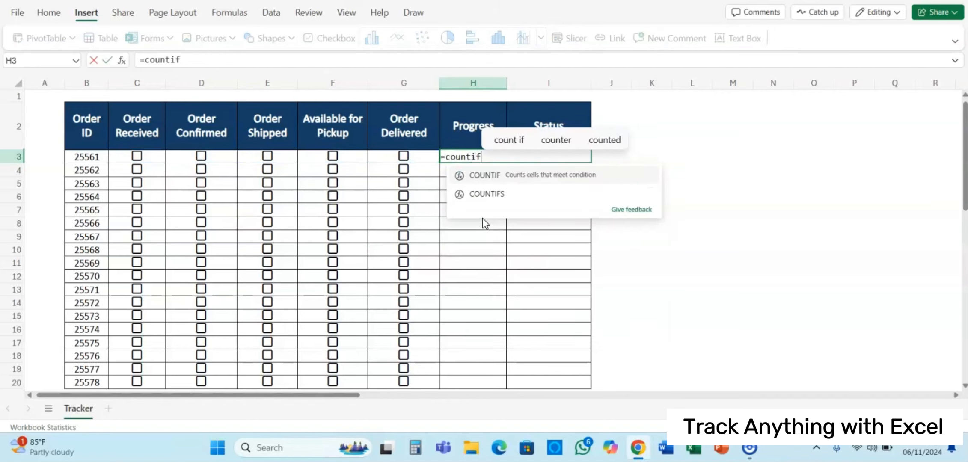
key(Tab)
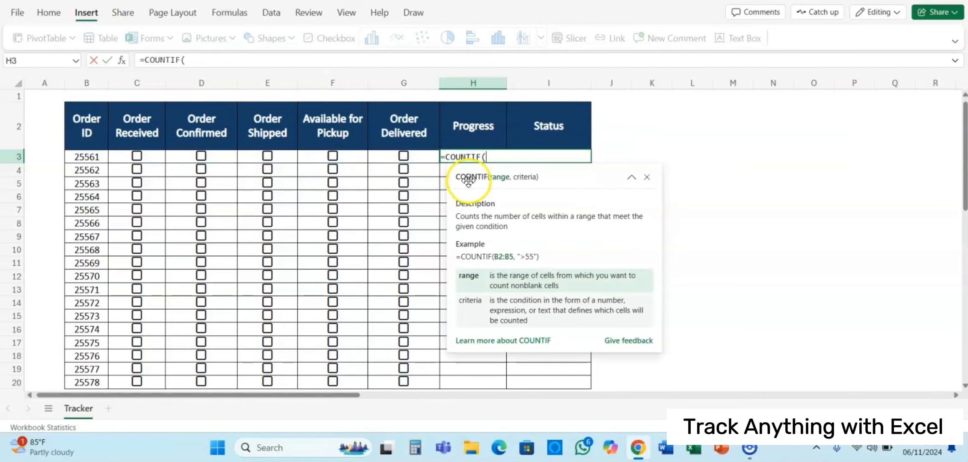
click(133, 157)
drag(133, 158, 389, 160)
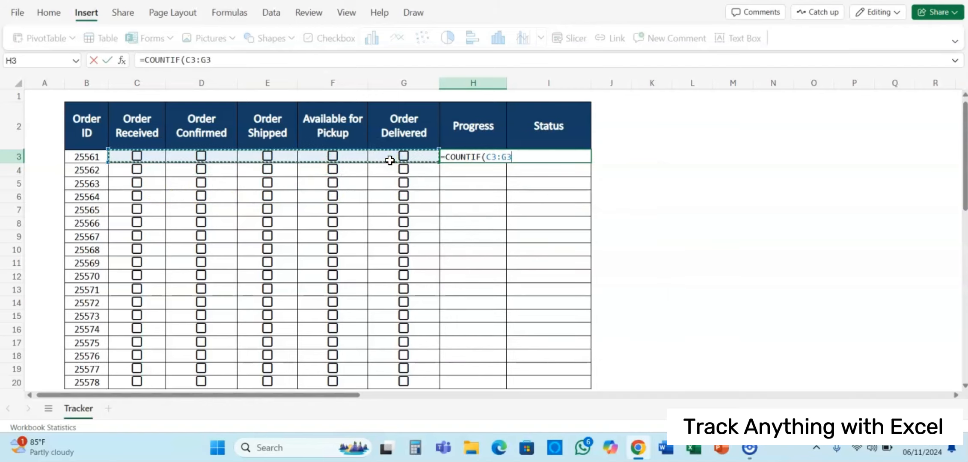
text(,tr)
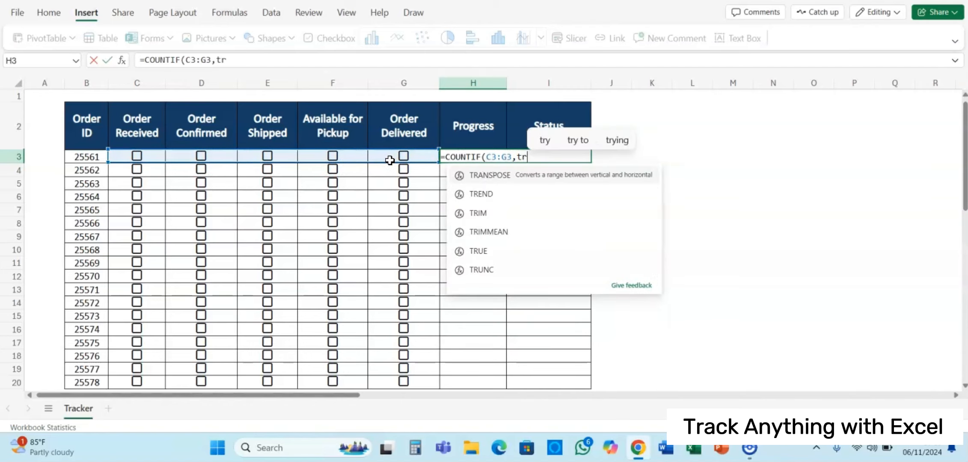
text(ue)
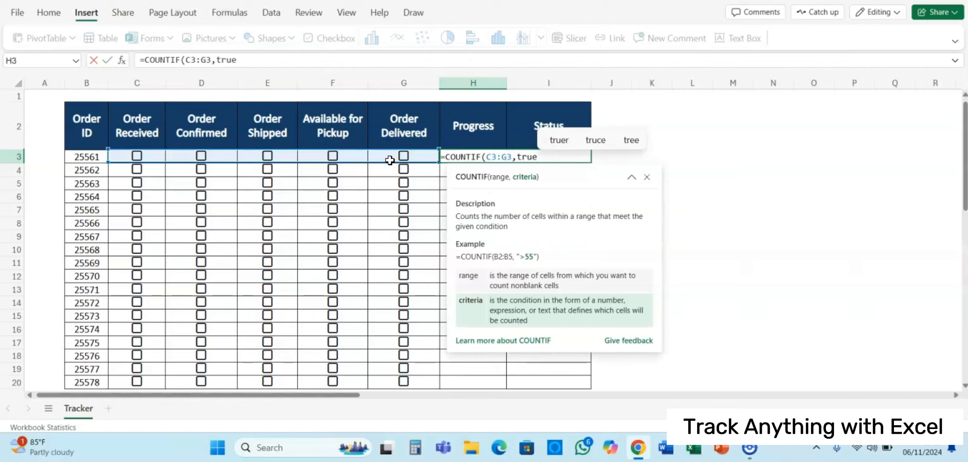
text())
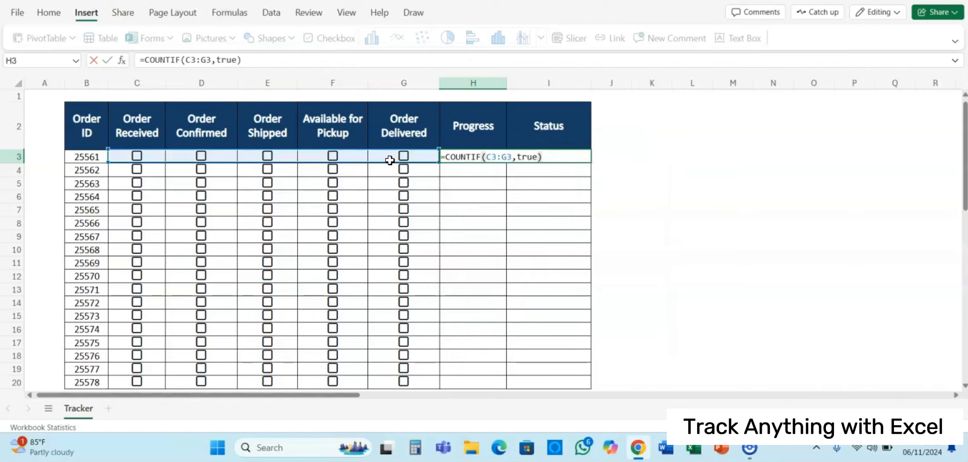
text(/counta)
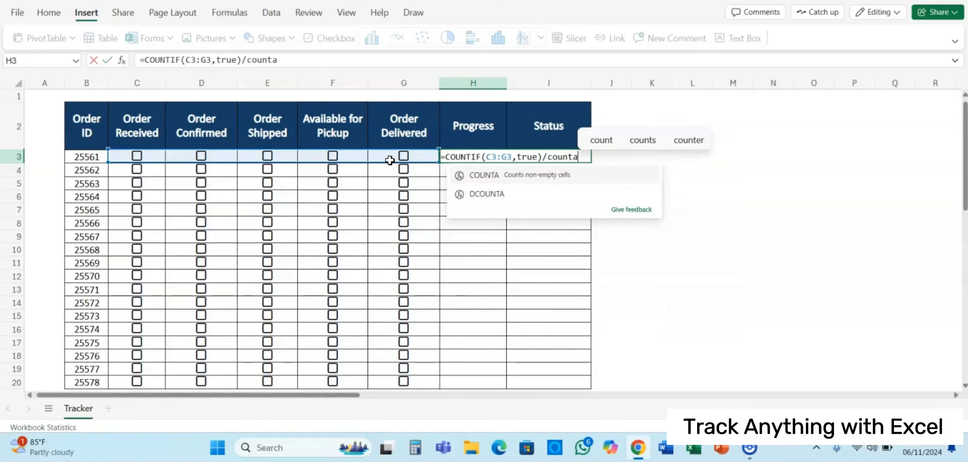
key(Tab)
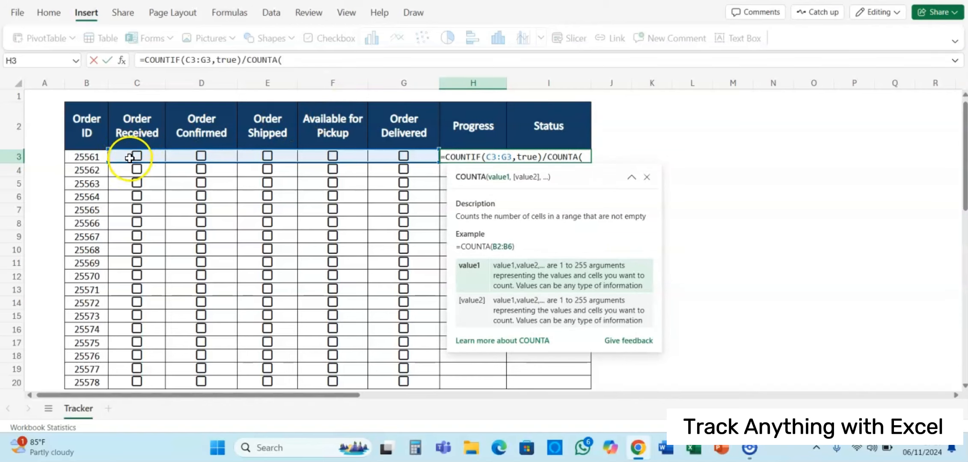
drag(129, 158, 396, 162)
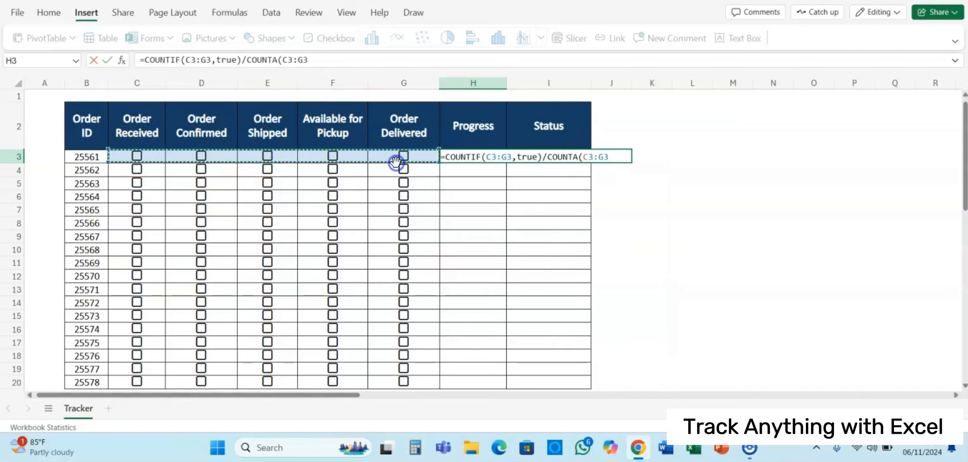
text())
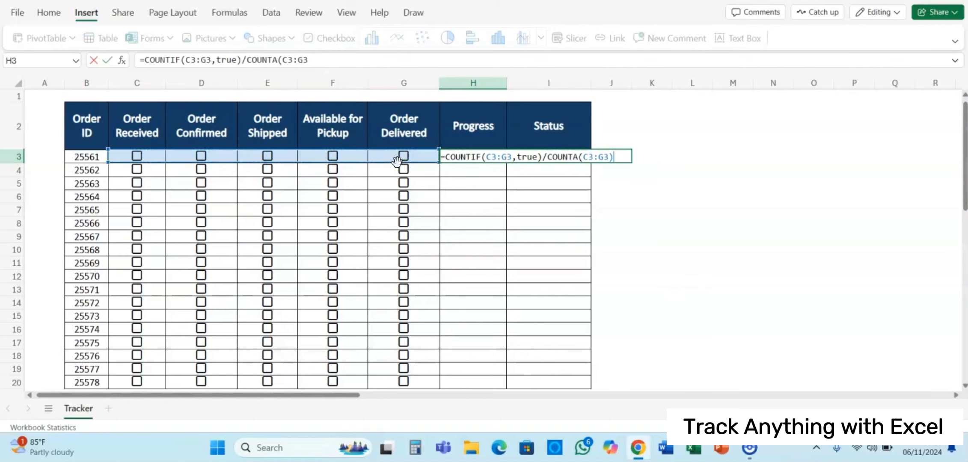
key(Return)
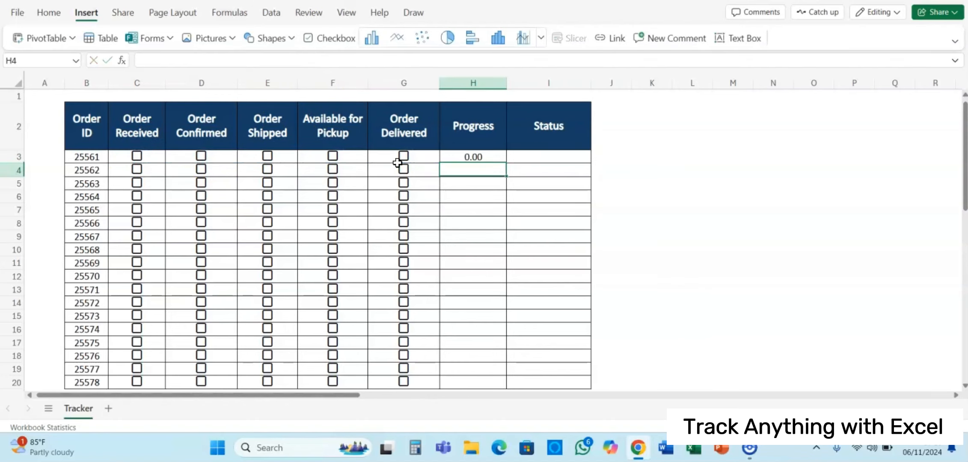
Fill the Progress formula from H3 down to H20.
click(480, 157)
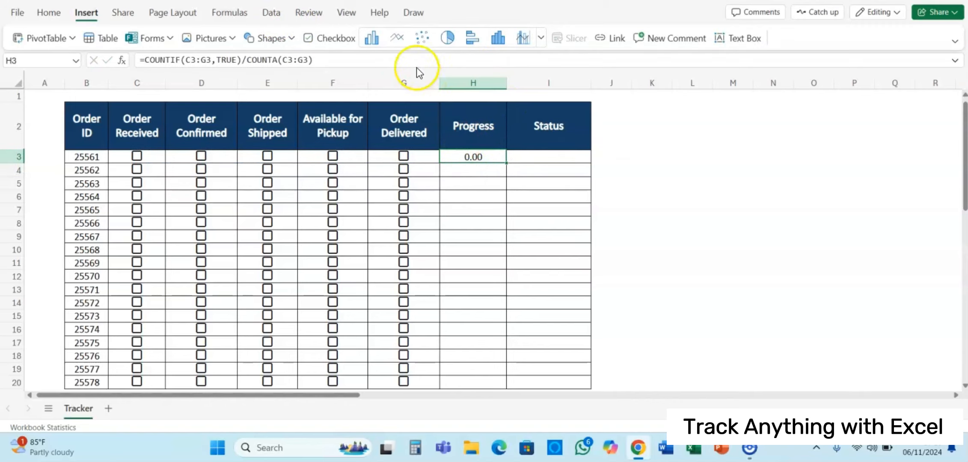
click(48, 13)
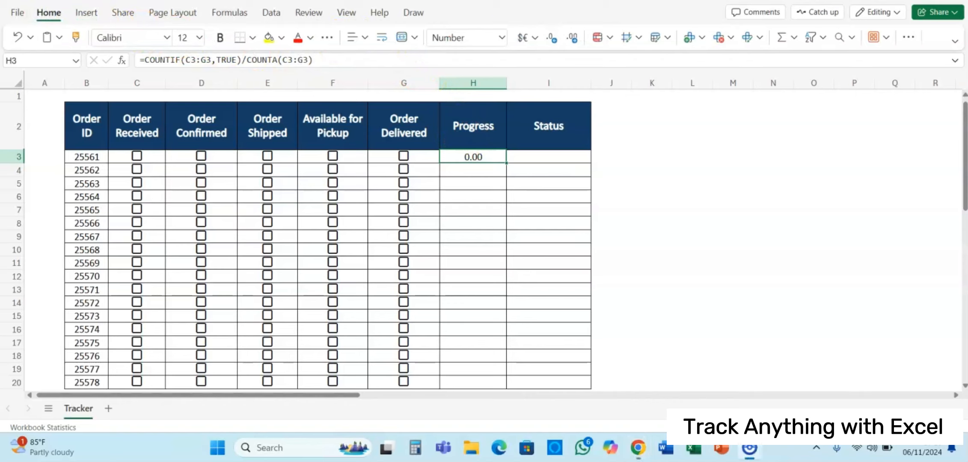
drag(482, 157, 490, 383)
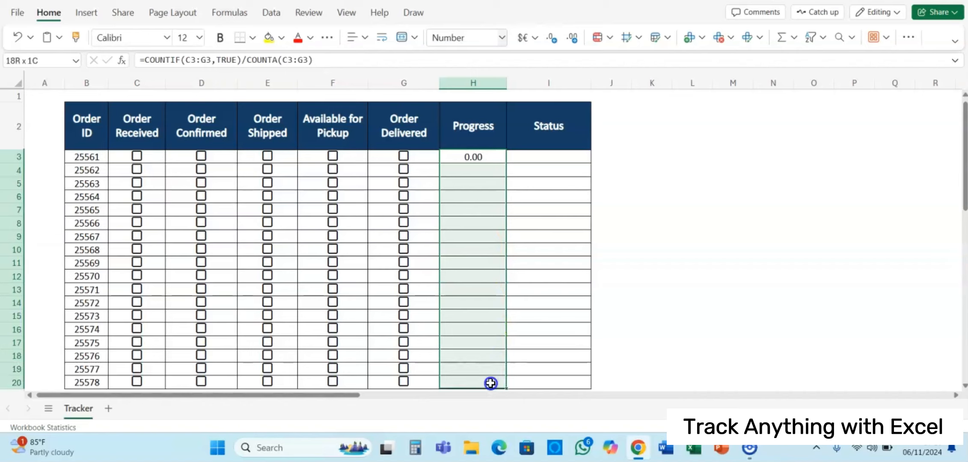
click(481, 278)
click(476, 159)
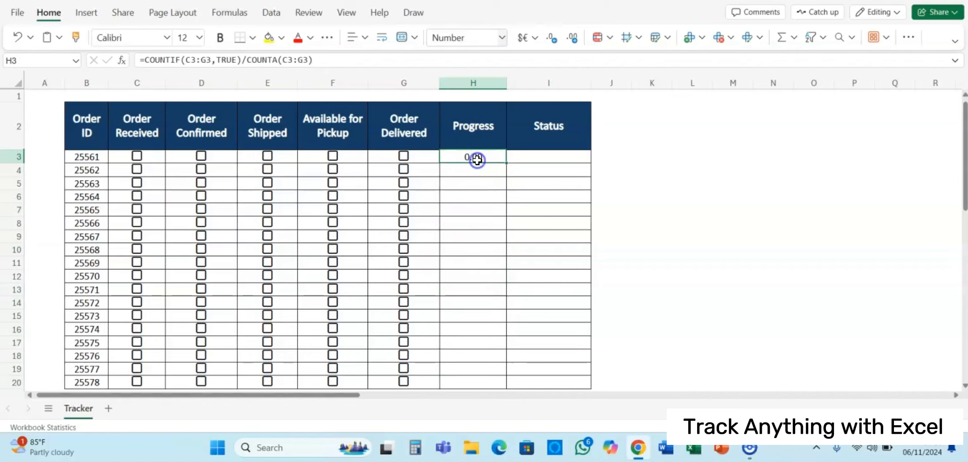
double_click(507, 163)
Format the Progress values in H3:H20 as Percentage with no decimal places.
click(477, 159)
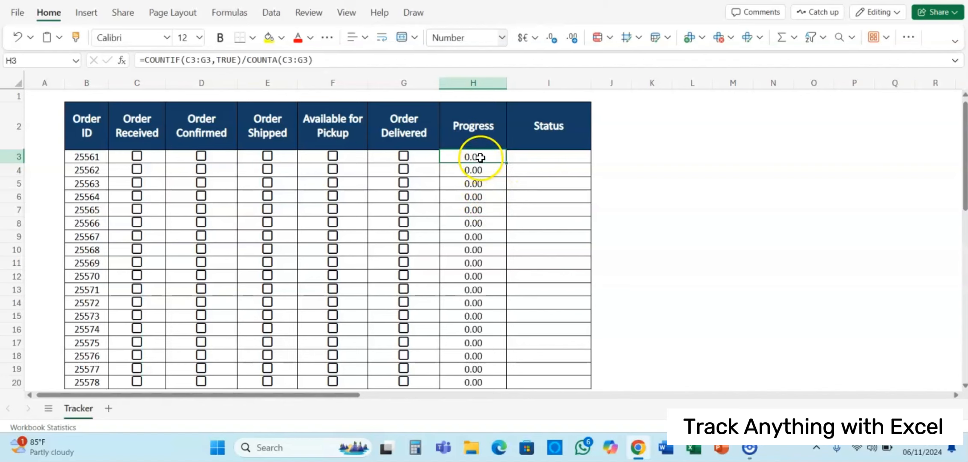
drag(482, 158, 486, 332)
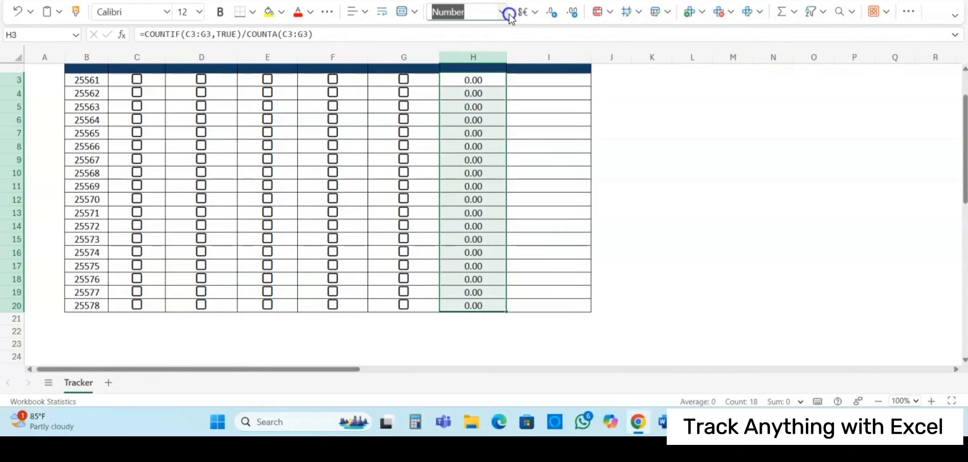
click(501, 38)
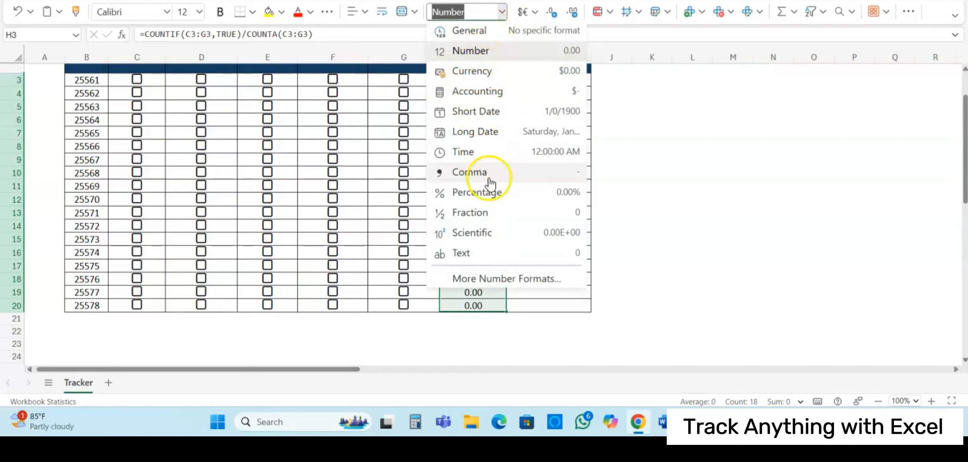
click(478, 192)
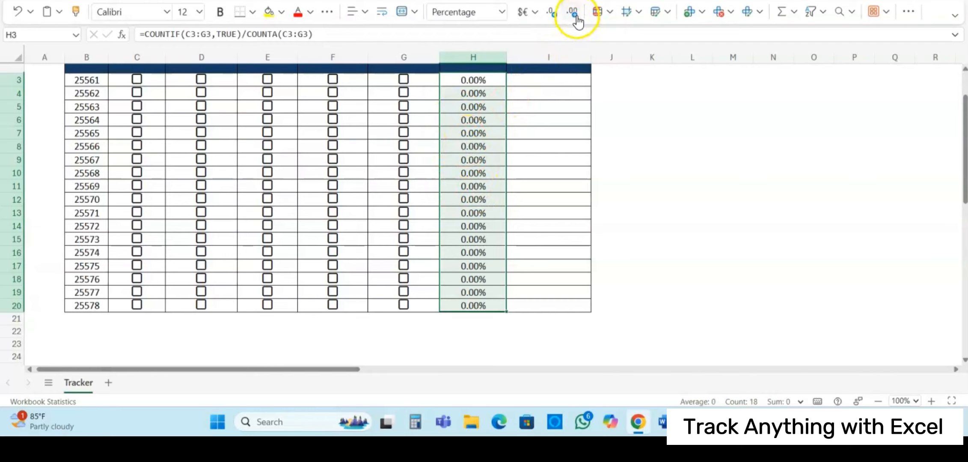
click(552, 15)
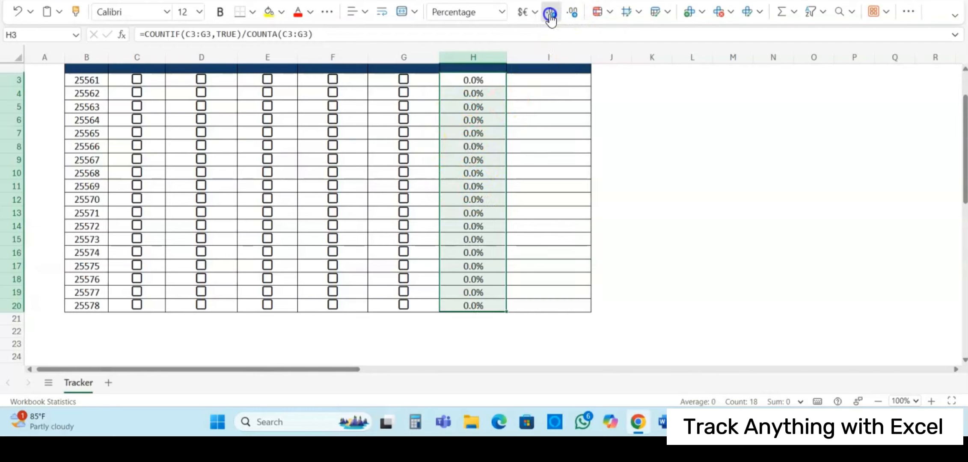
click(551, 15)
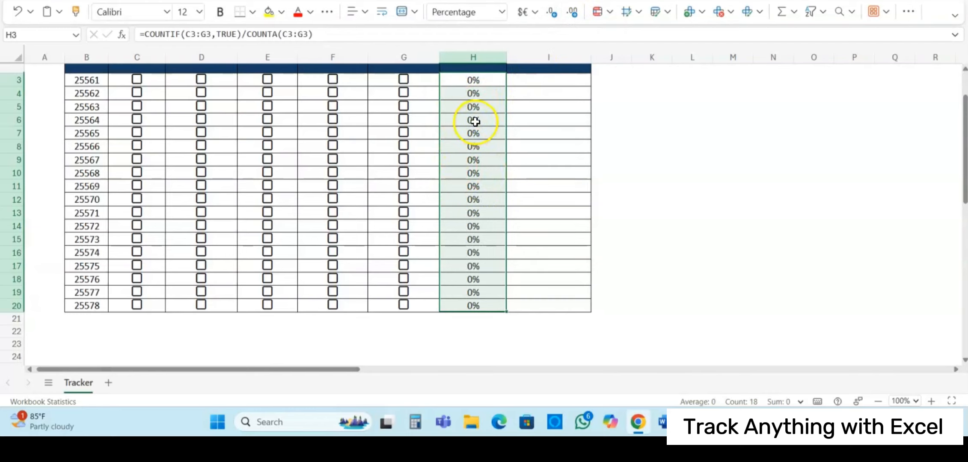
Tick all five stage checkboxes in row 3, from Order Received to Order Delivered.
scroll(147, 93, up, 1)
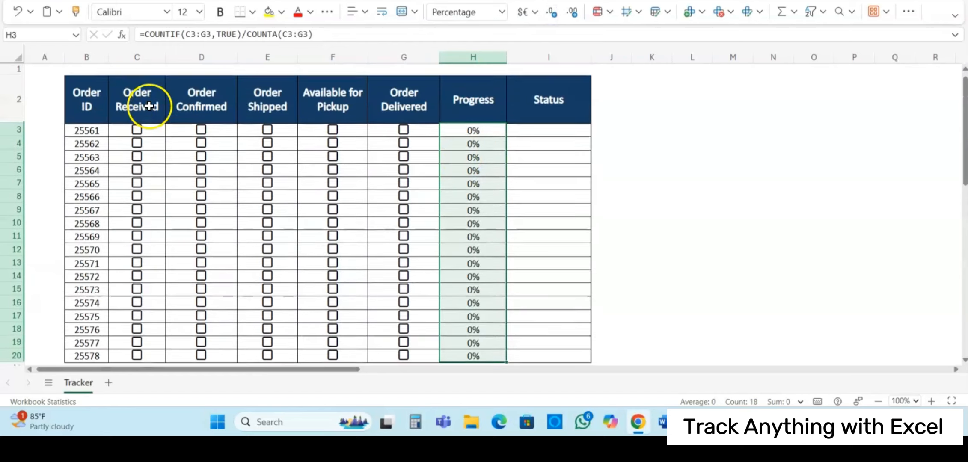
click(137, 131)
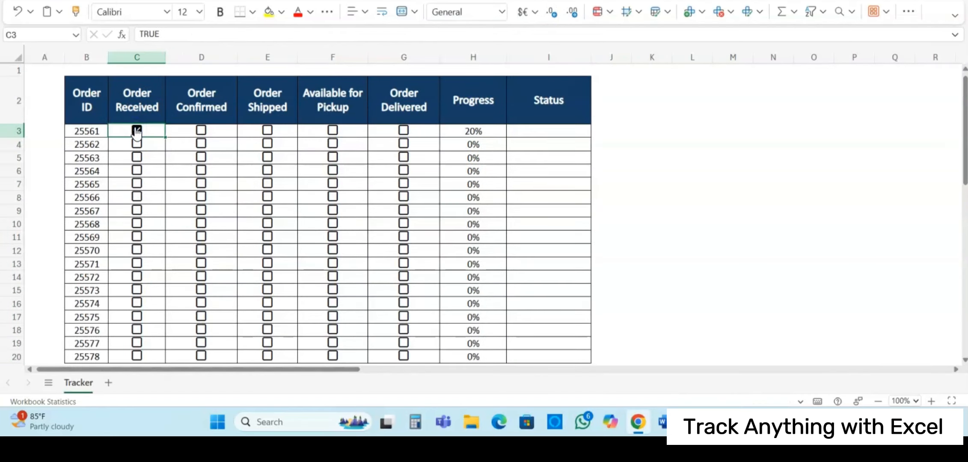
click(202, 131)
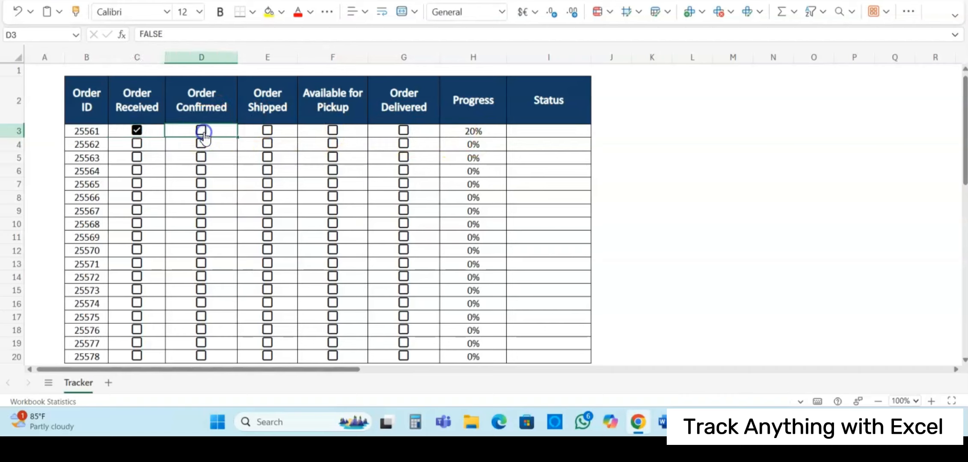
click(269, 131)
click(332, 130)
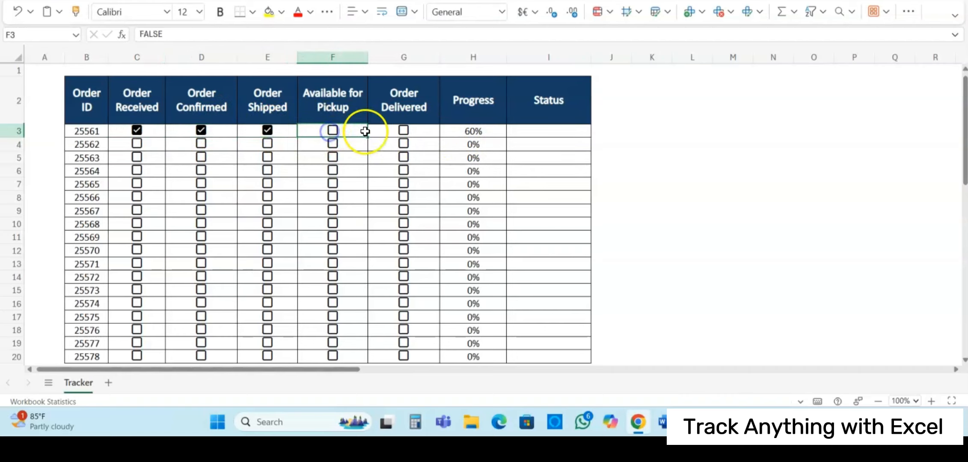
click(402, 131)
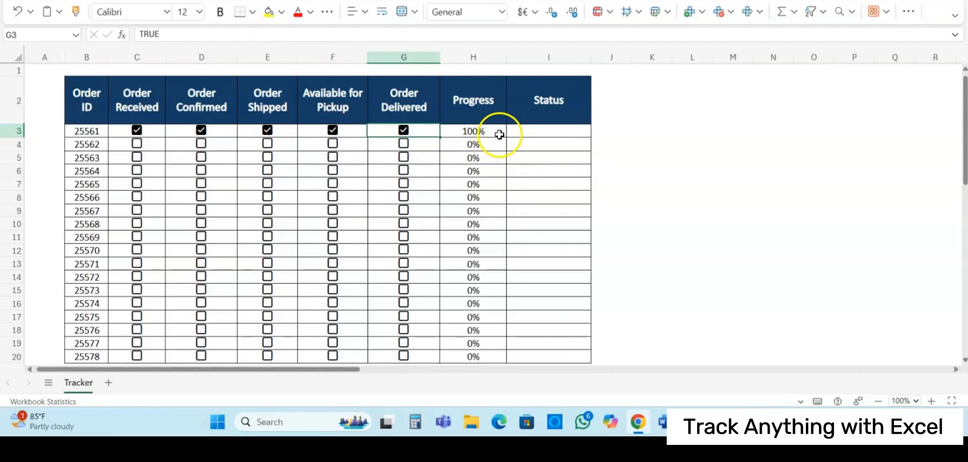
Enter the formula =IF(H3=100%,"Completed","In Progress") in Status cell I3 and fill it down to I20.
click(521, 132)
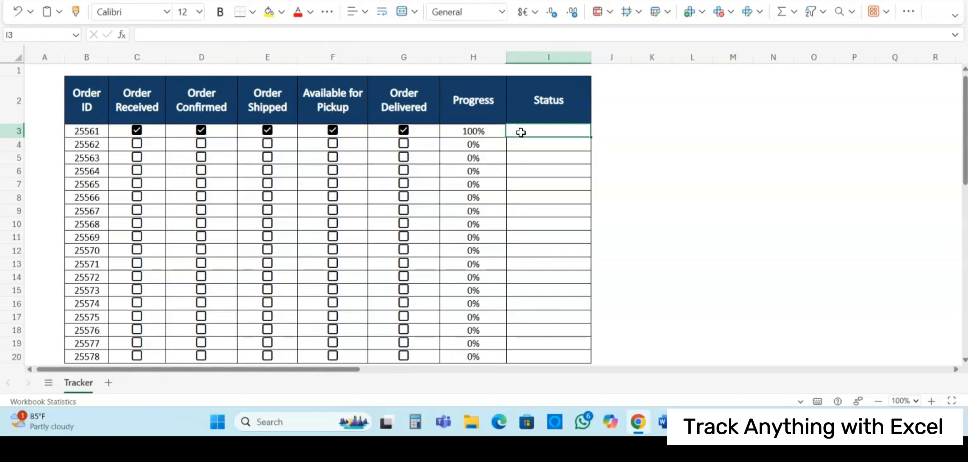
text(=if)
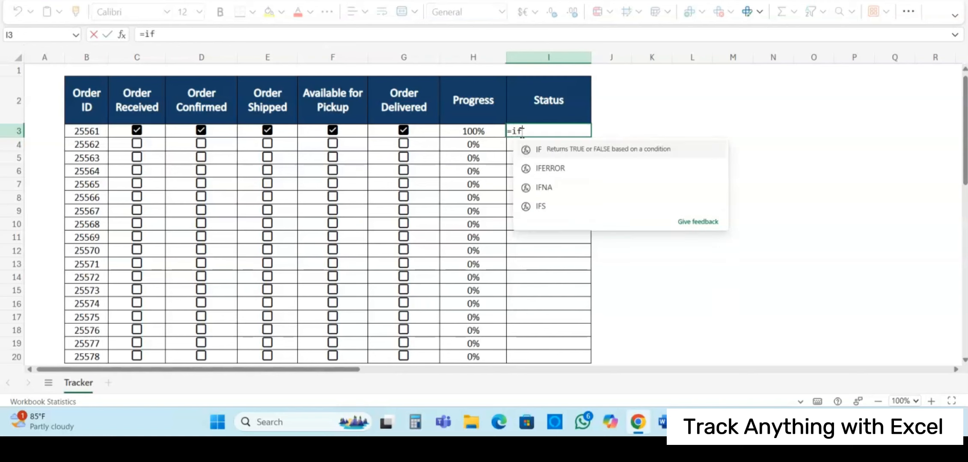
key(Tab)
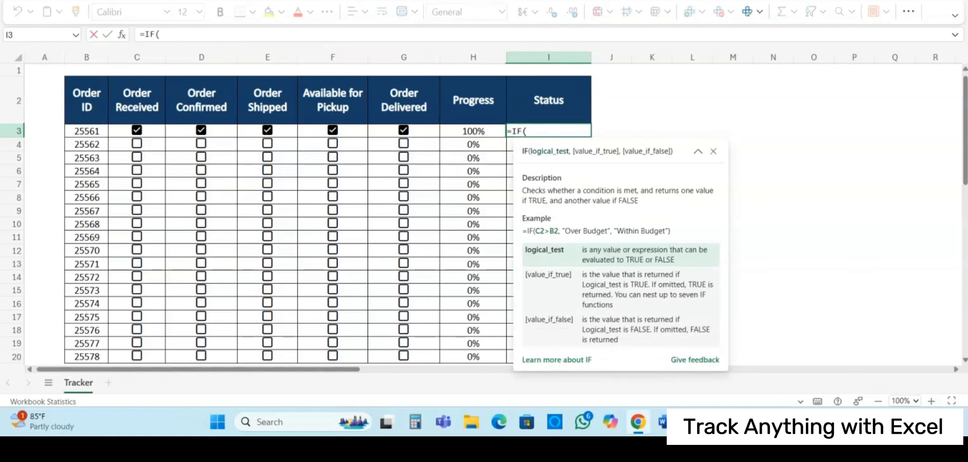
click(465, 130)
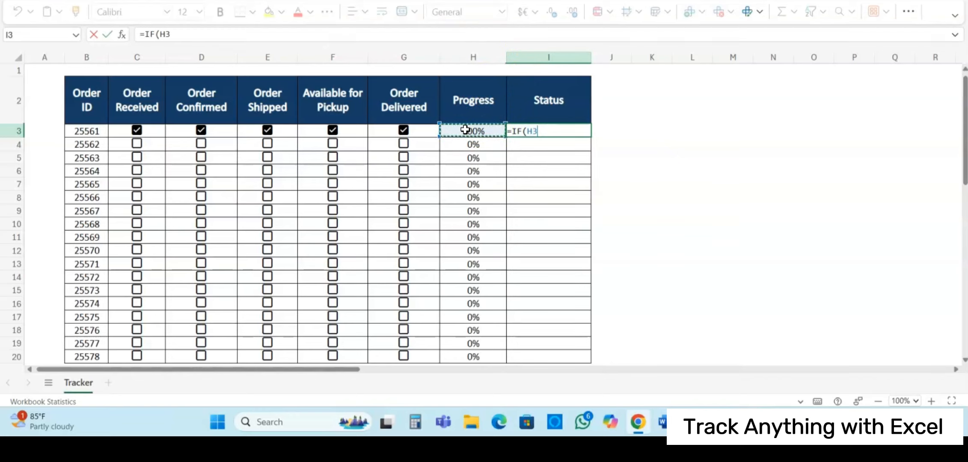
text(=100%)
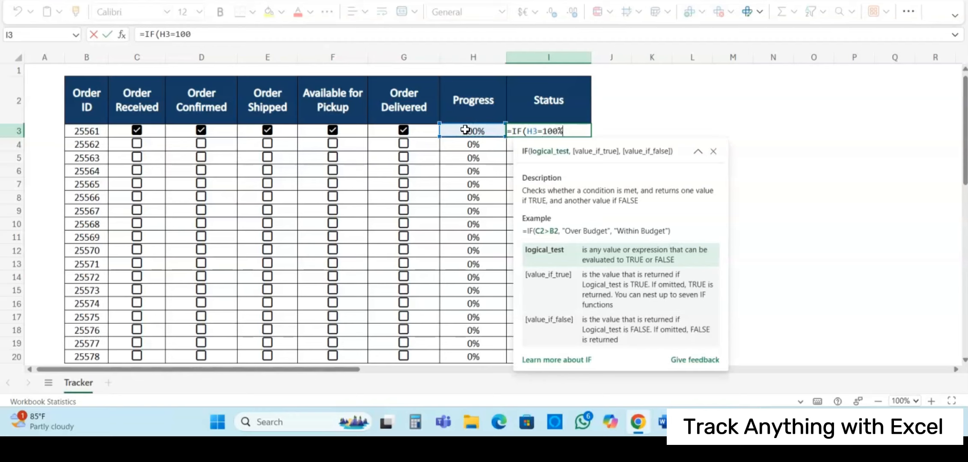
text(,)
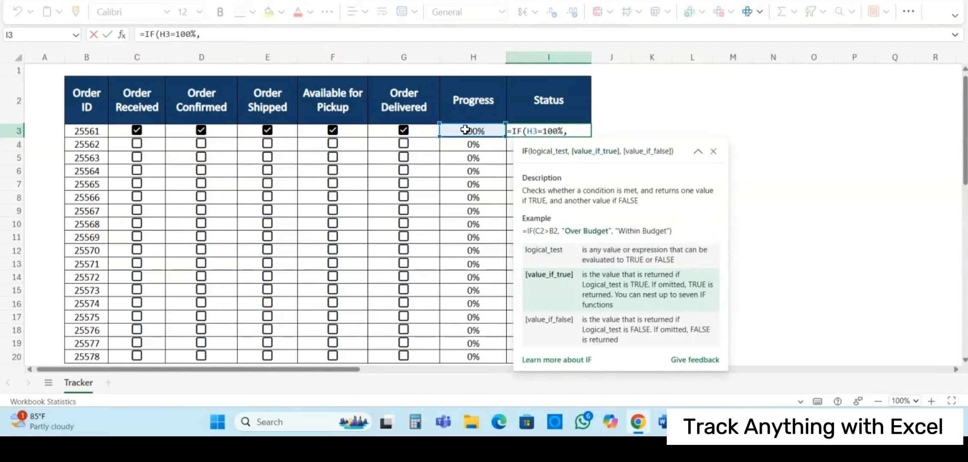
text("Comp)
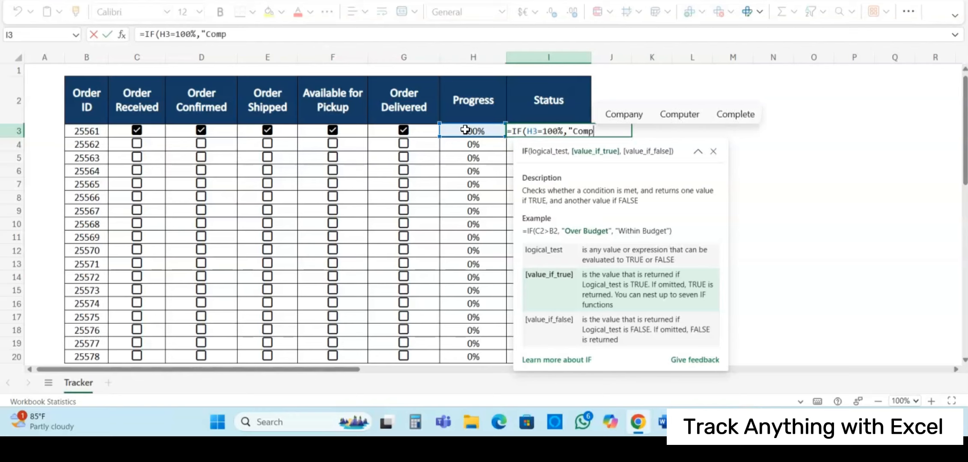
text(leted)
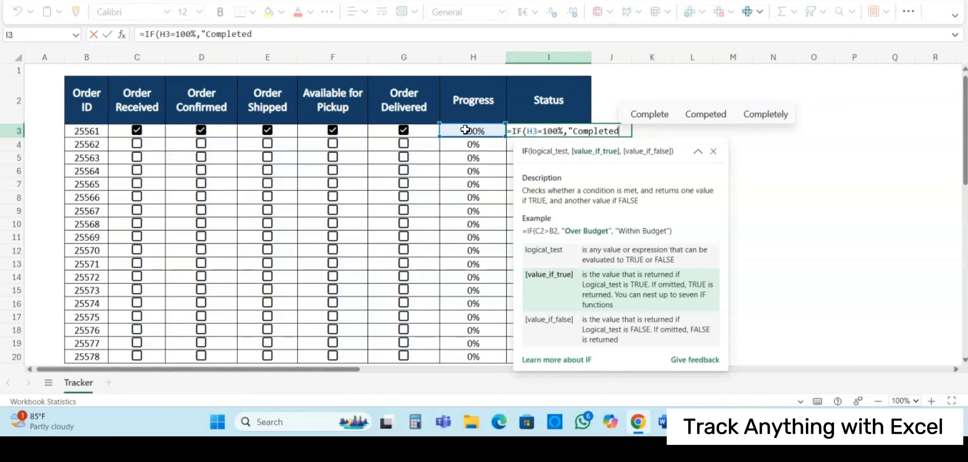
text(",)
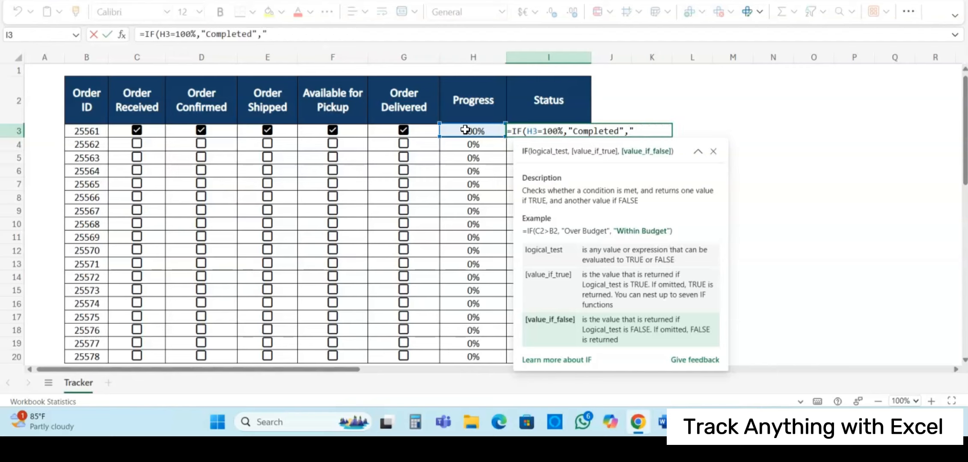
text(n )
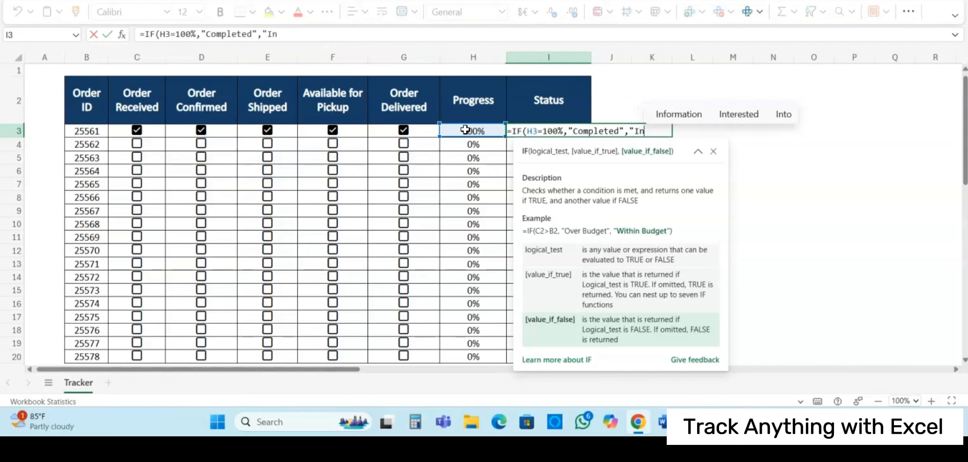
text(Progress)
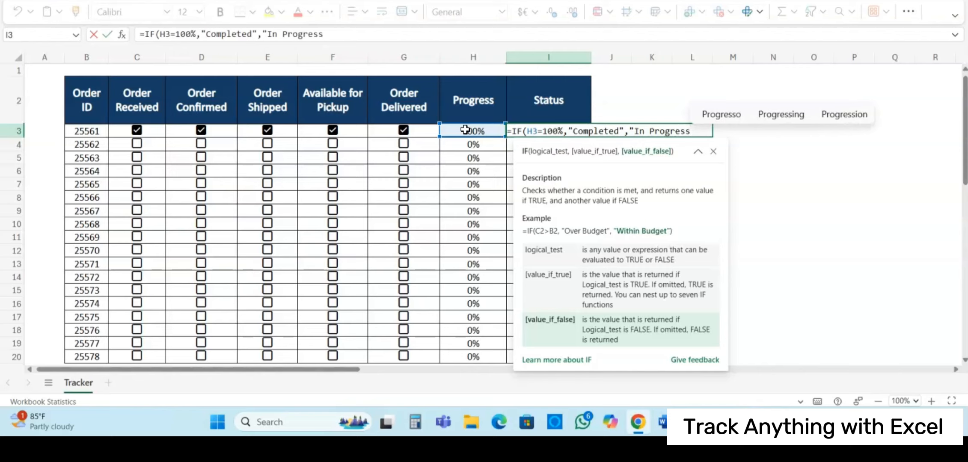
text())
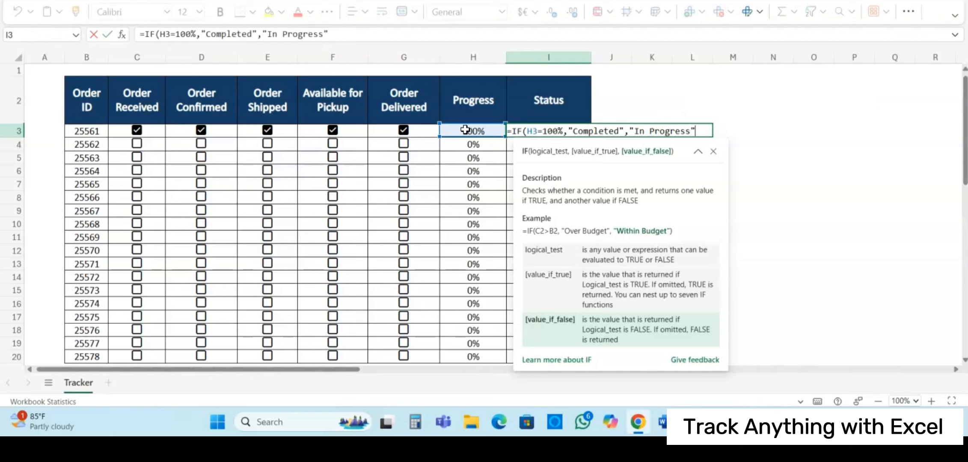
key(Return)
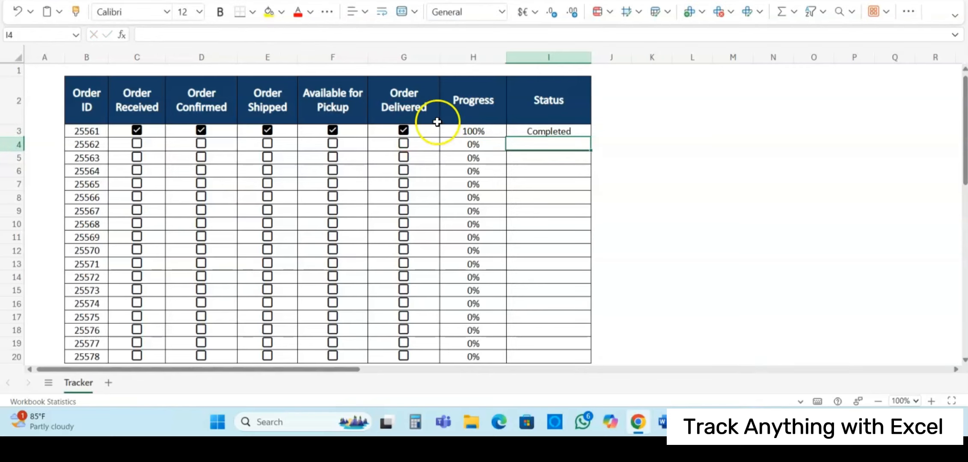
click(572, 134)
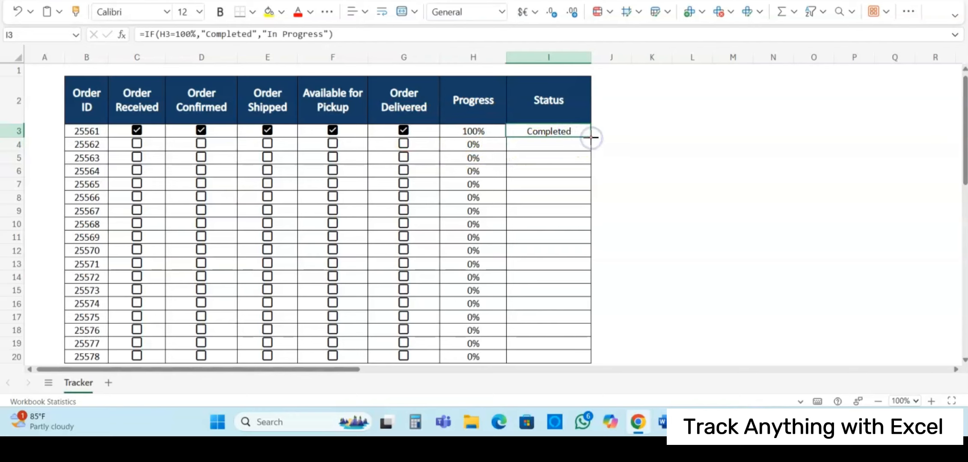
double_click(591, 137)
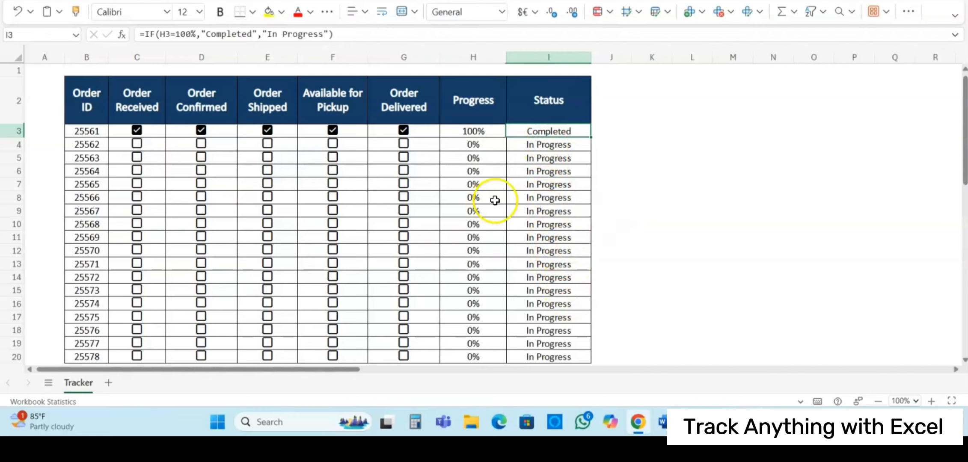
Tick all five stage checkboxes in row 5, from Order Received to Order Delivered.
click(136, 157)
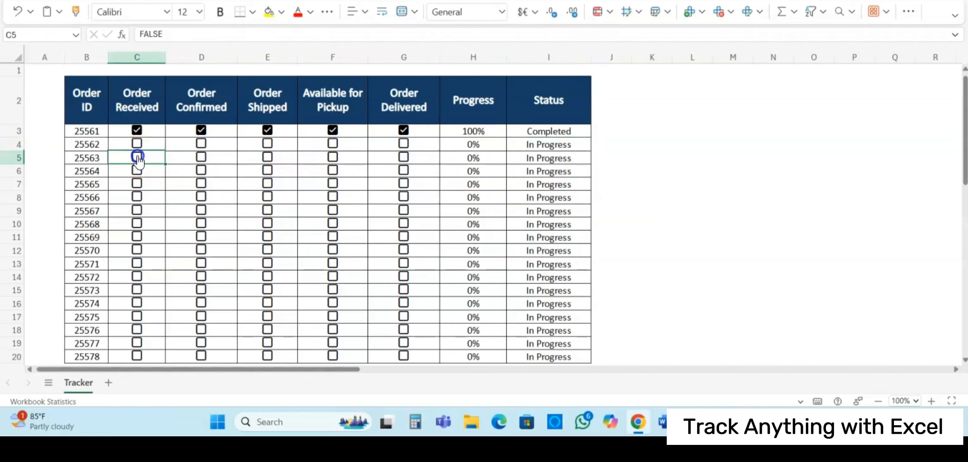
click(200, 157)
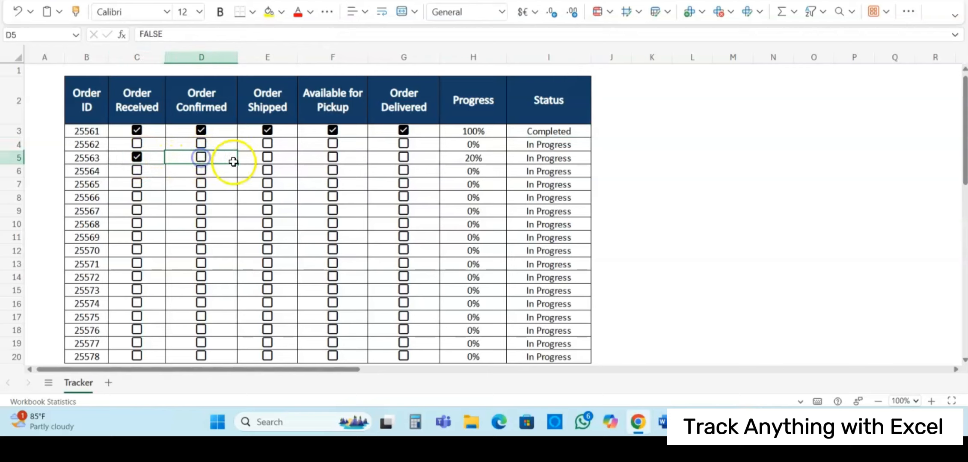
click(272, 162)
click(267, 158)
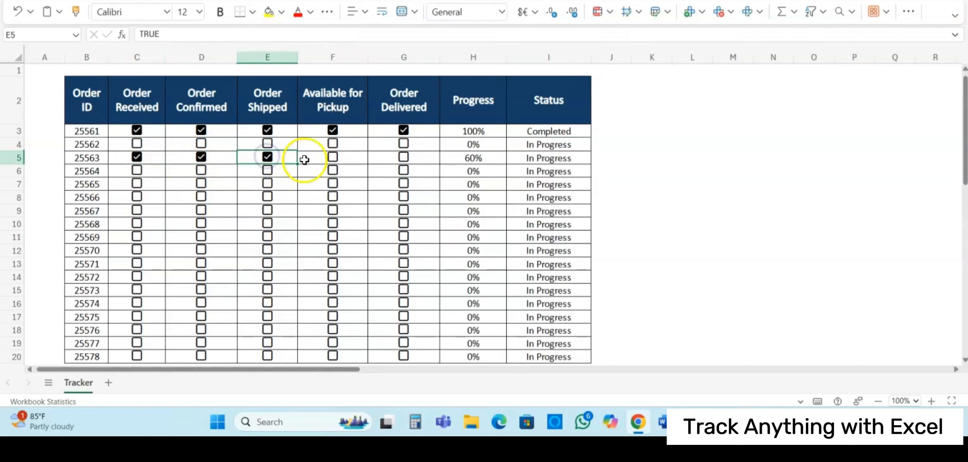
click(335, 157)
click(334, 157)
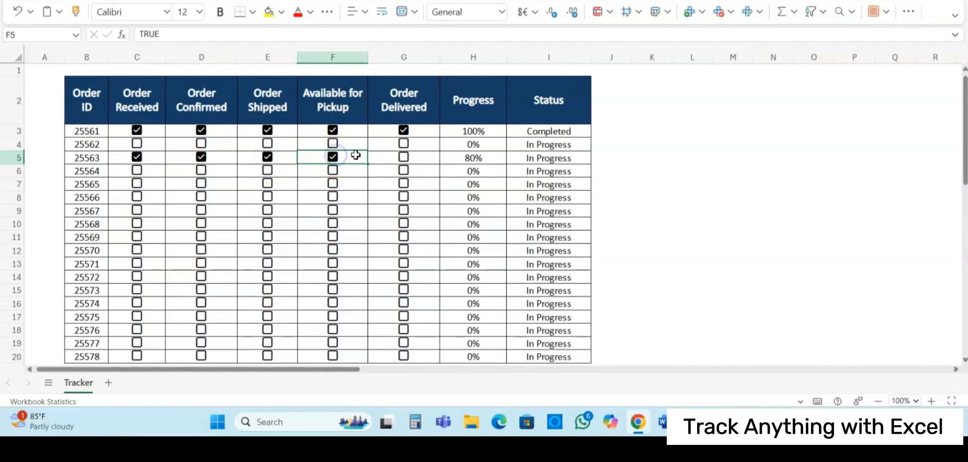
click(404, 163)
click(403, 157)
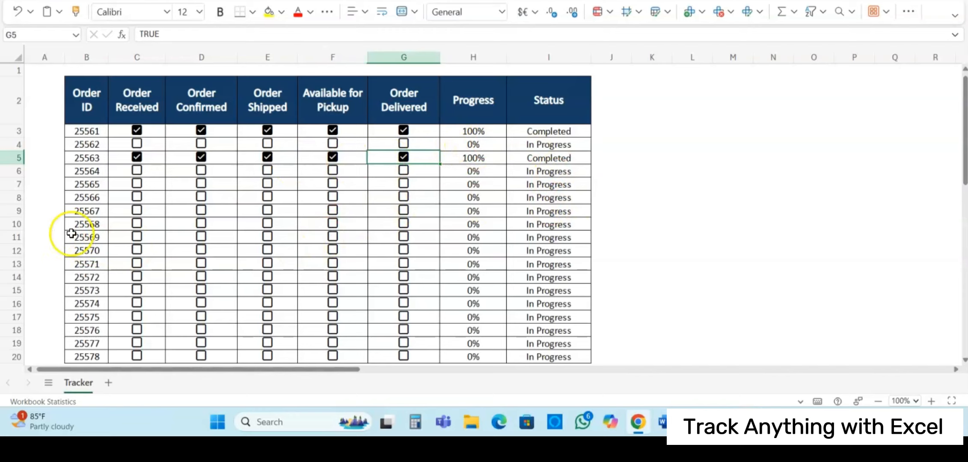
Add a conditional formatting rule to Status cells I3:I20 that highlights text containing =$I$3 with the green fill and green text style.
drag(543, 132, 550, 358)
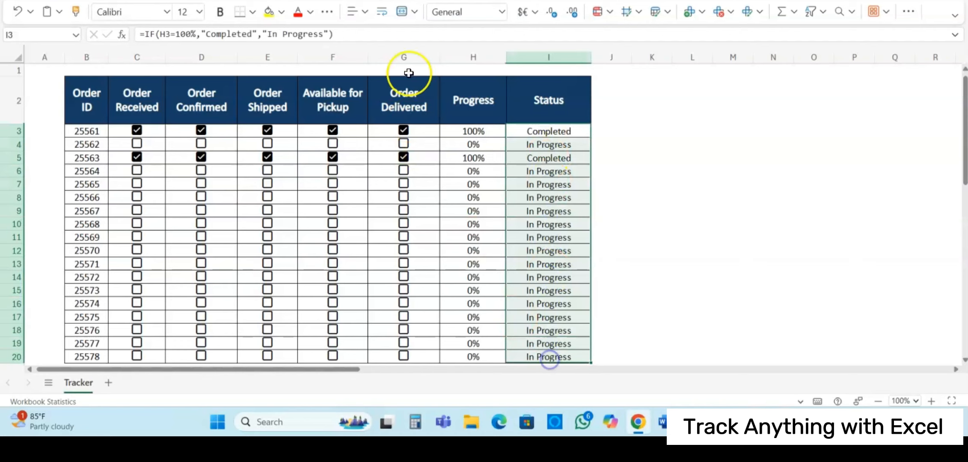
click(599, 13)
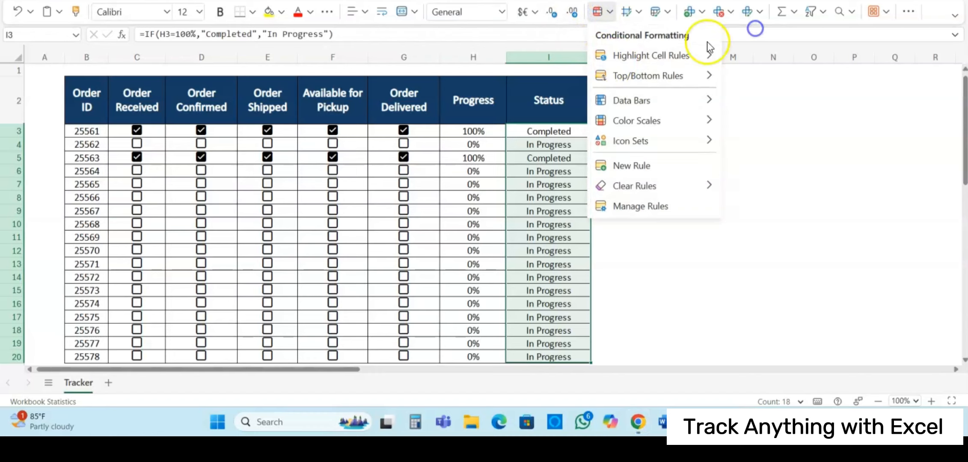
mouse_move(668, 55)
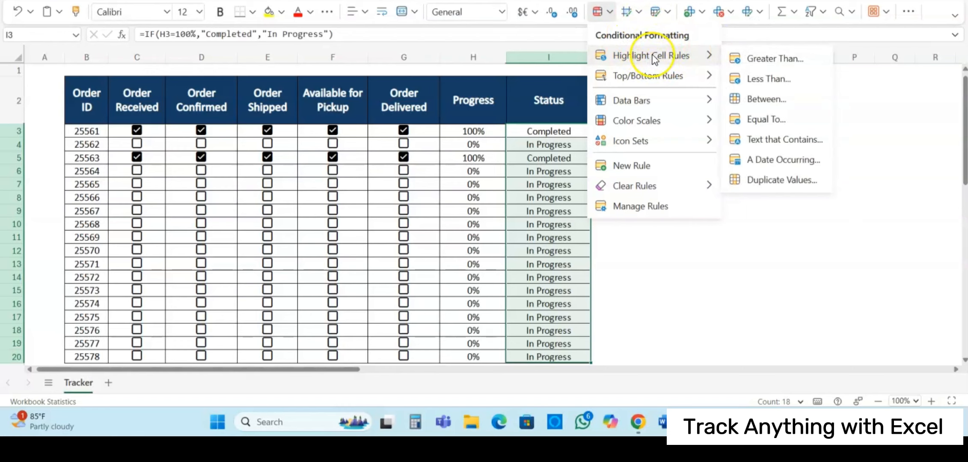
click(762, 140)
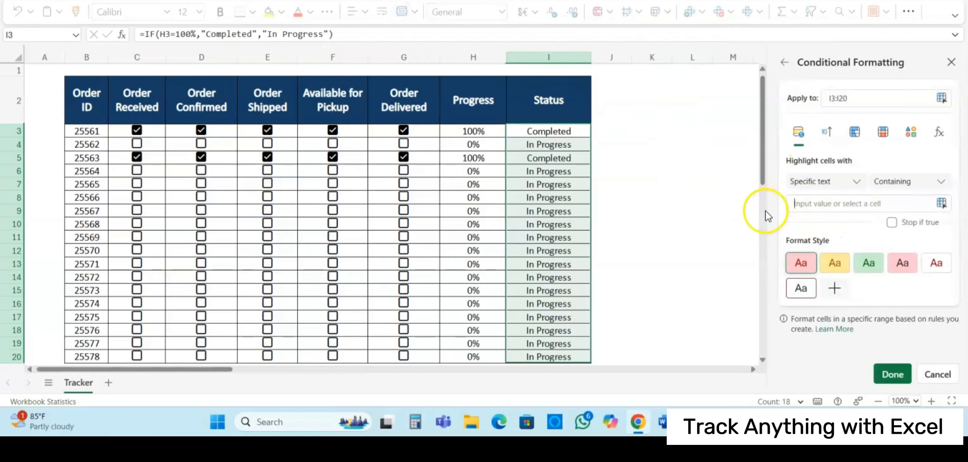
click(543, 130)
click(880, 266)
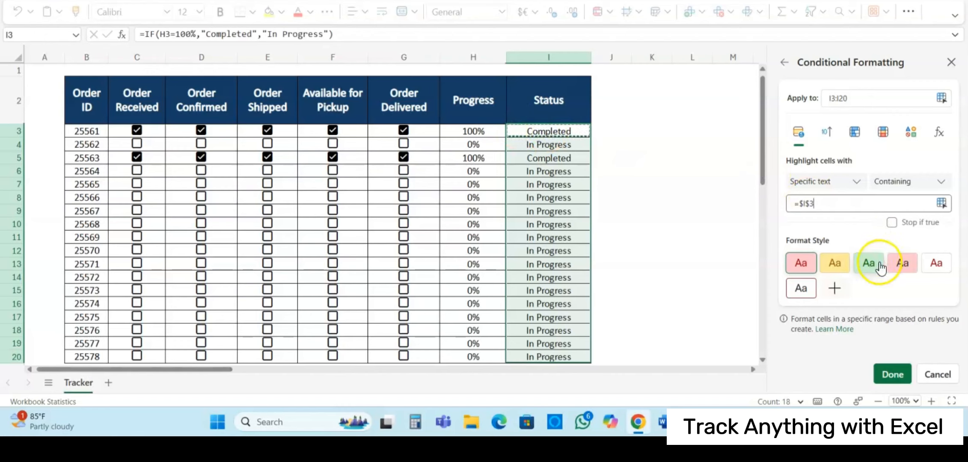
click(870, 265)
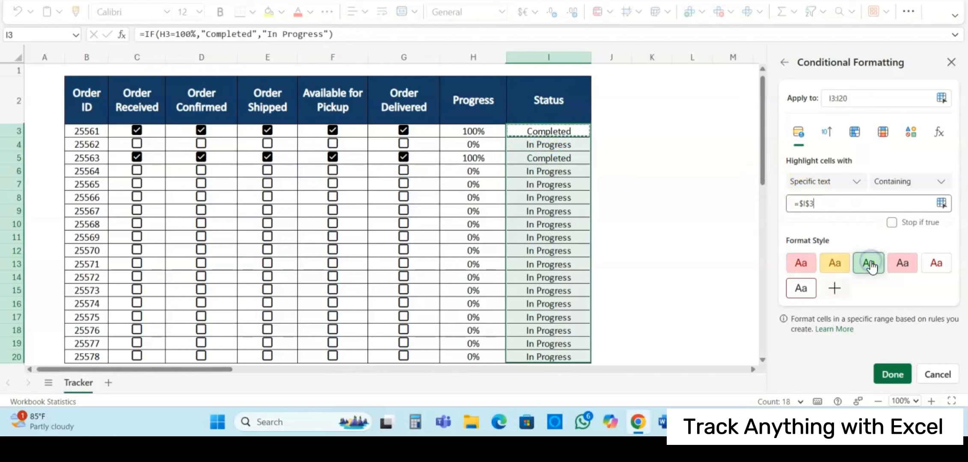
click(892, 374)
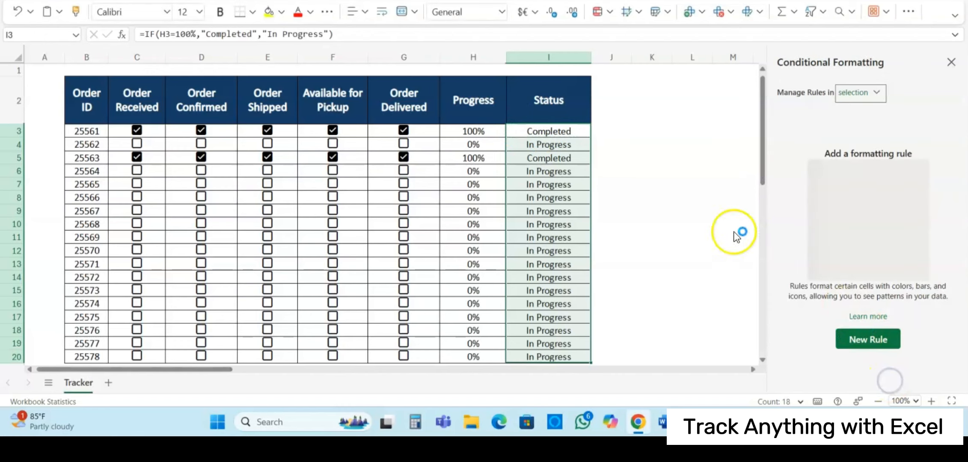
click(540, 197)
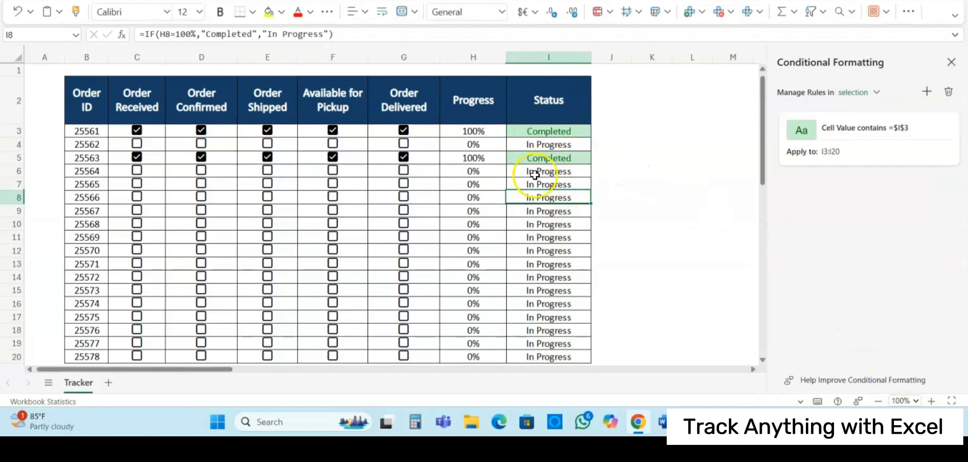
click(951, 62)
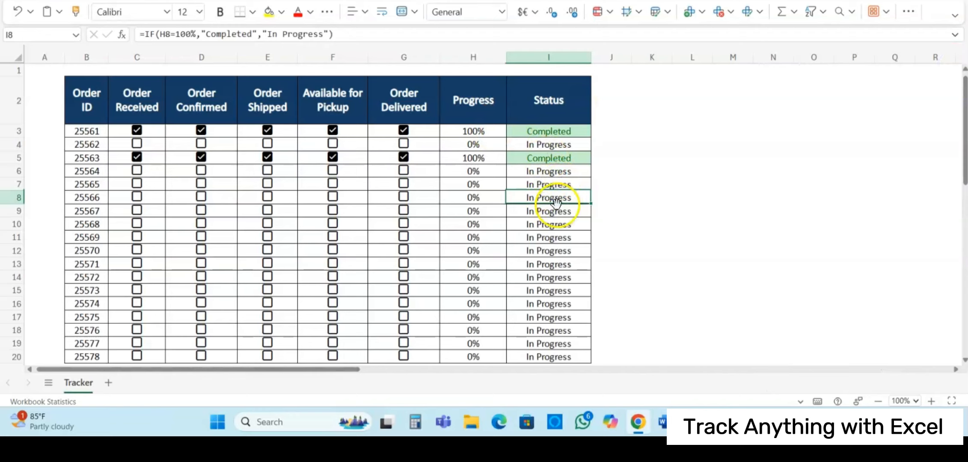
Tick all five stage checkboxes in row 13, from Order Received to Order Delivered.
click(137, 263)
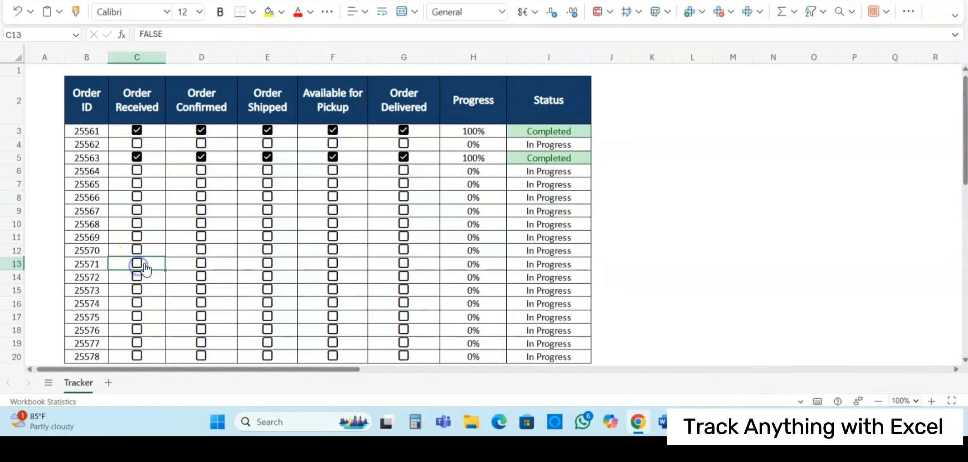
click(201, 265)
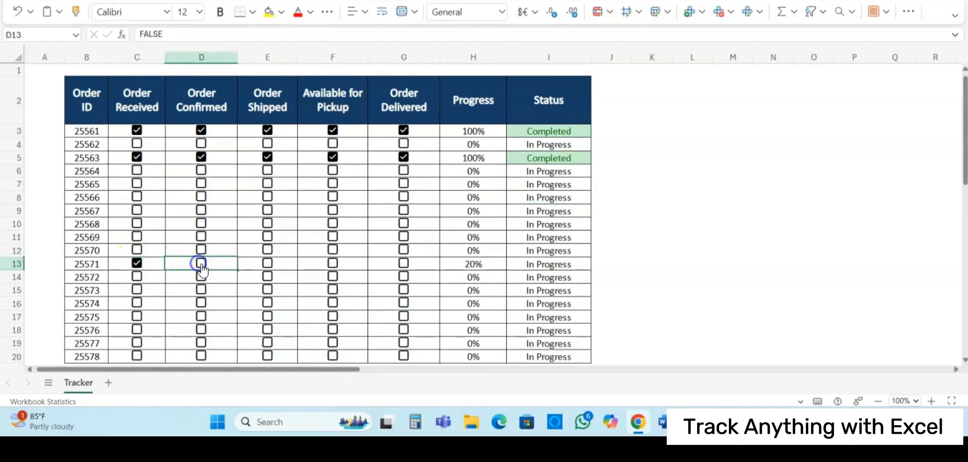
click(266, 265)
click(333, 270)
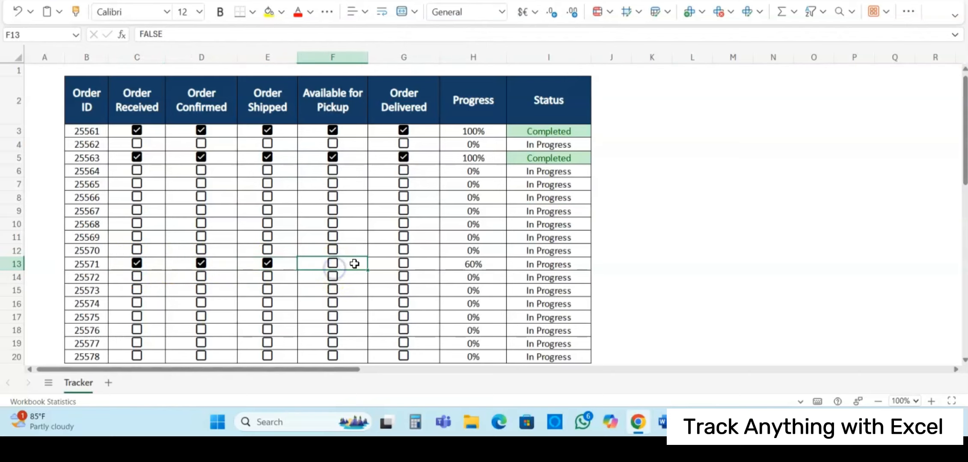
click(403, 268)
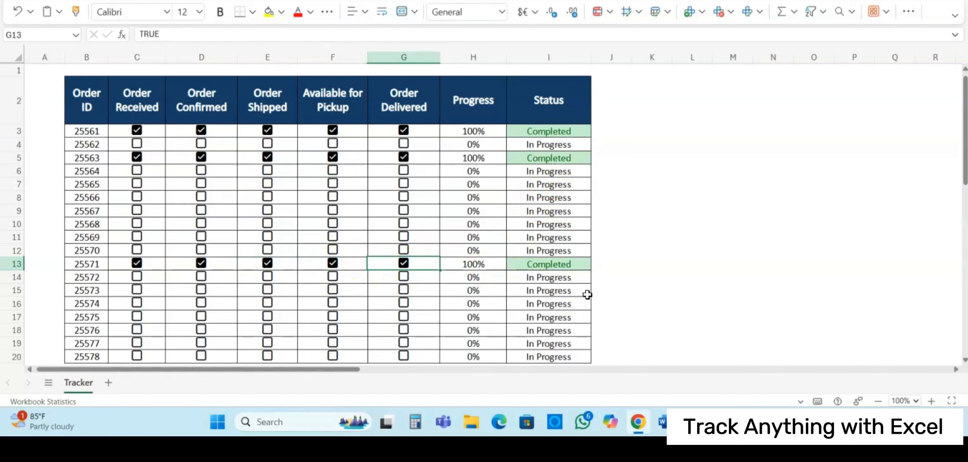
Tick all five stage checkboxes in row 10, from Order Received to Order Delivered.
click(136, 225)
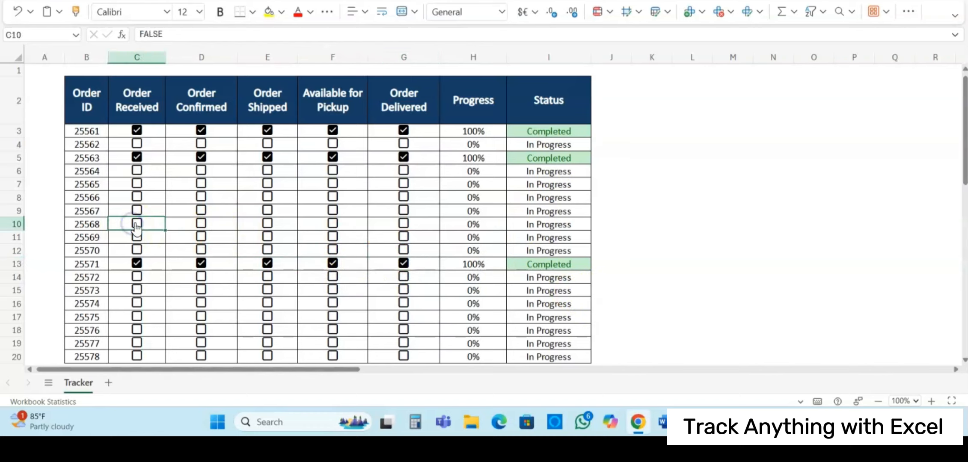
click(136, 223)
click(200, 223)
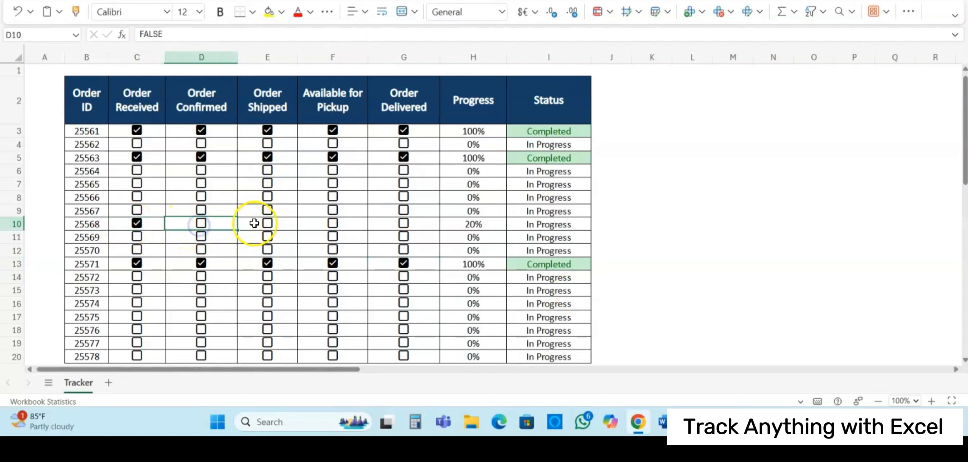
click(267, 225)
click(333, 223)
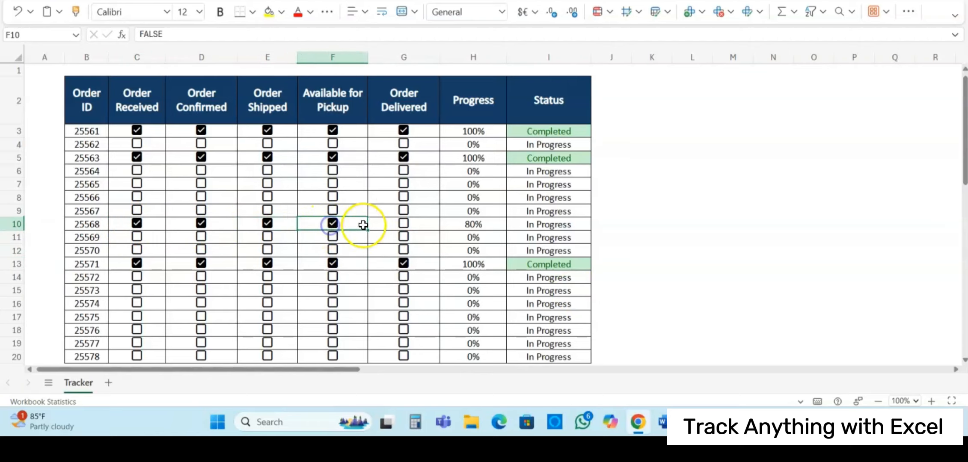
click(397, 225)
click(402, 223)
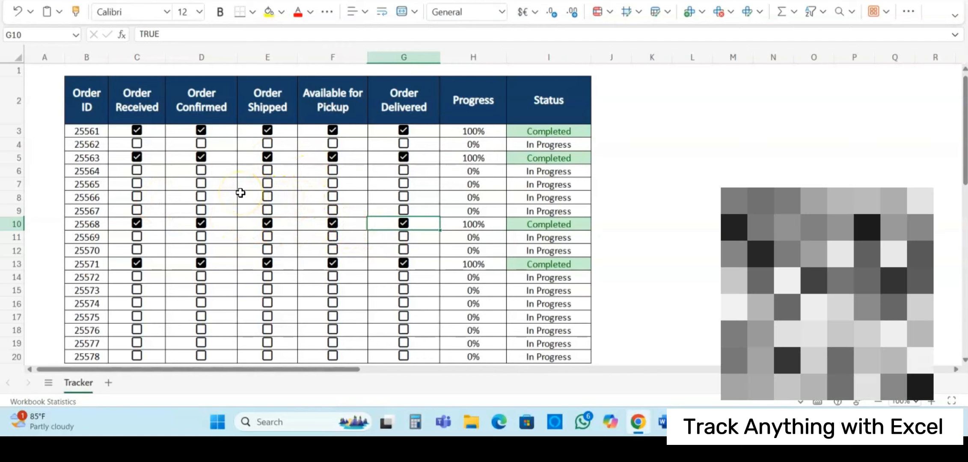
scroll(241, 193, down, 3)
scroll(239, 192, up, 3)
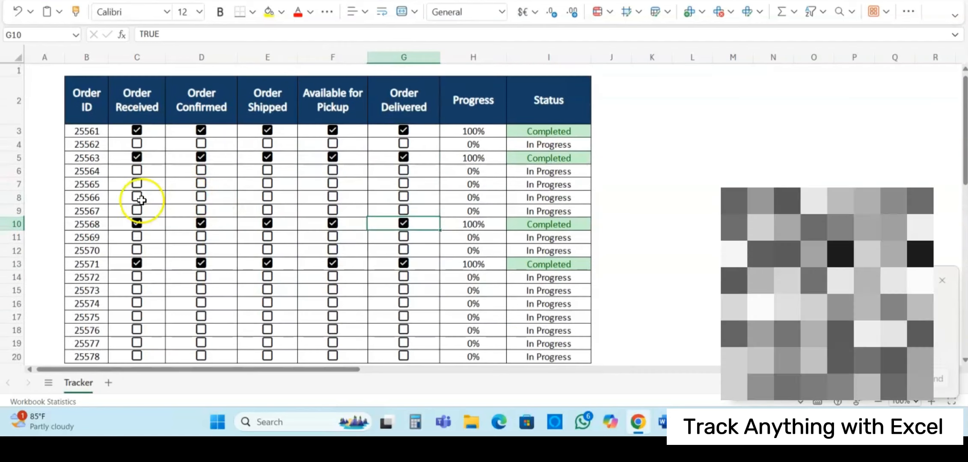